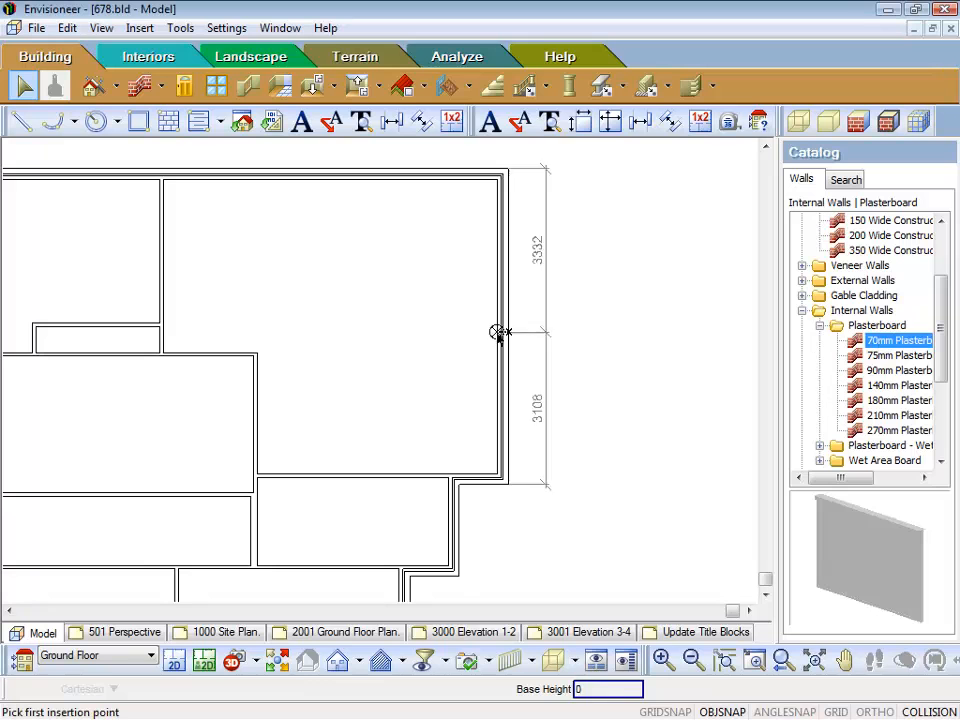
Draw a 70mm plasterboard internal wall from the upper-right room's exterior side wall straight into the room, stopping short of the opposite wall
left_click(498, 327)
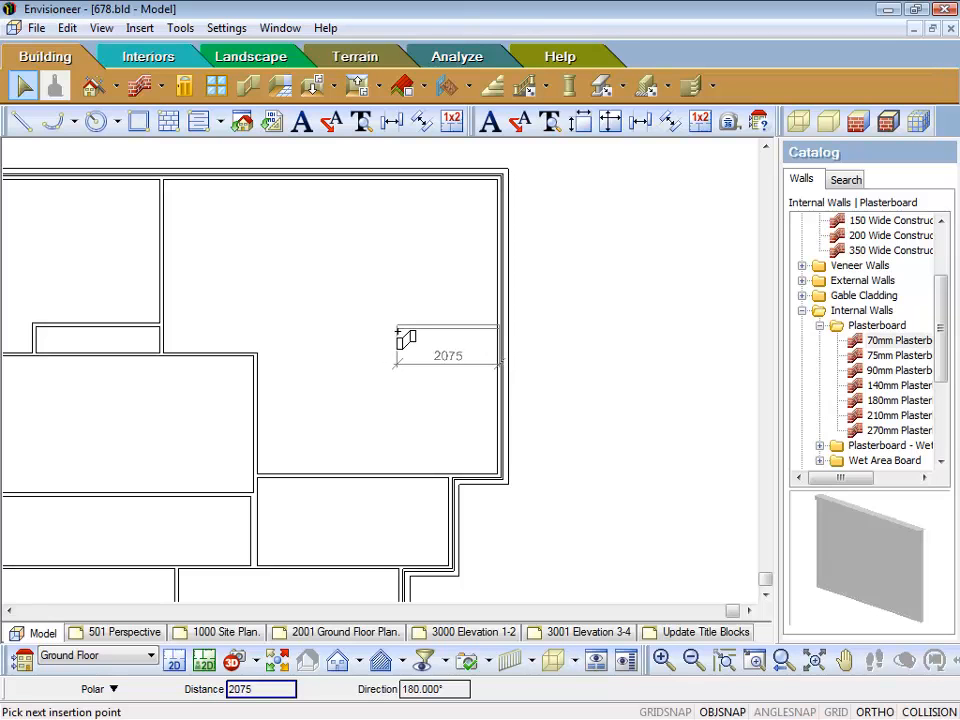
left_click(381, 330)
right_click(404, 358)
left_click(448, 367)
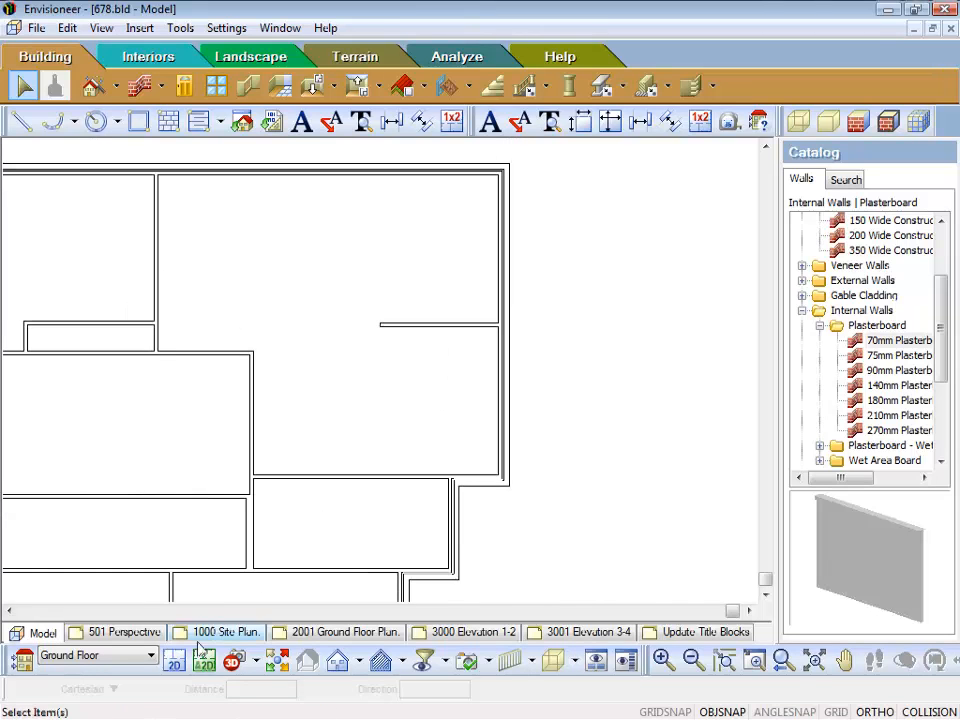
Place a new camera in the lower-left corner of the room, aimed at the new partition wall
left_click(255, 666)
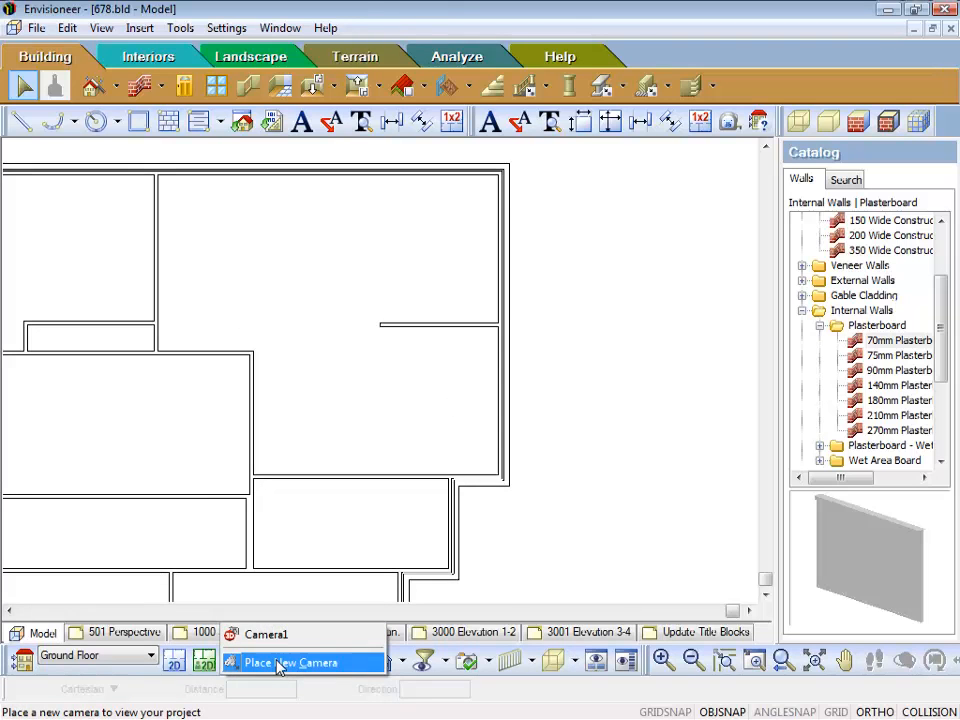
left_click(308, 663)
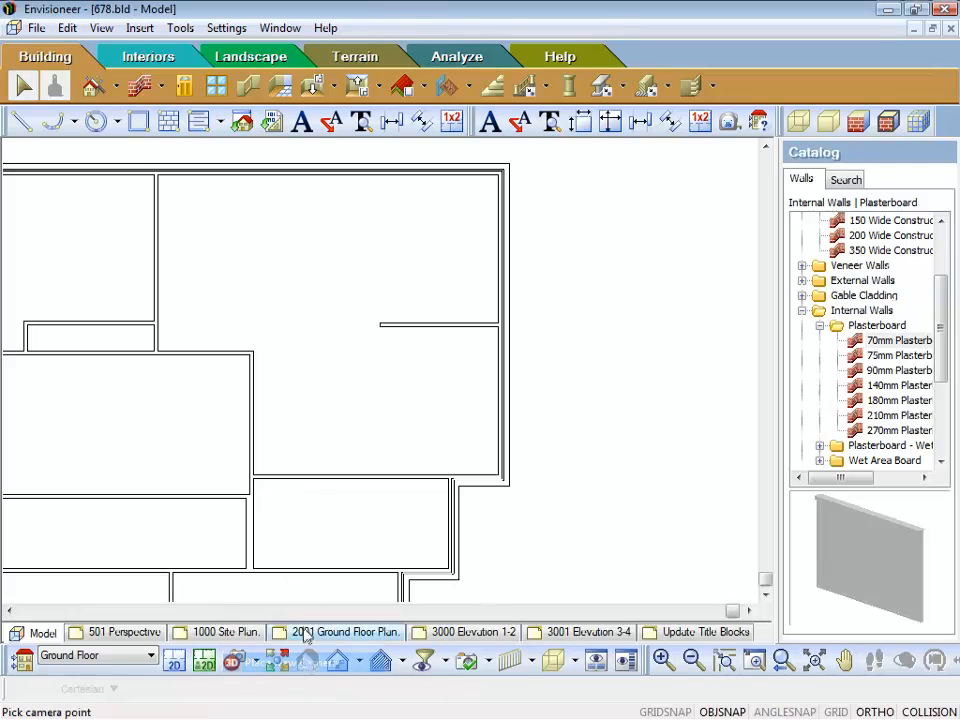
left_click(303, 460)
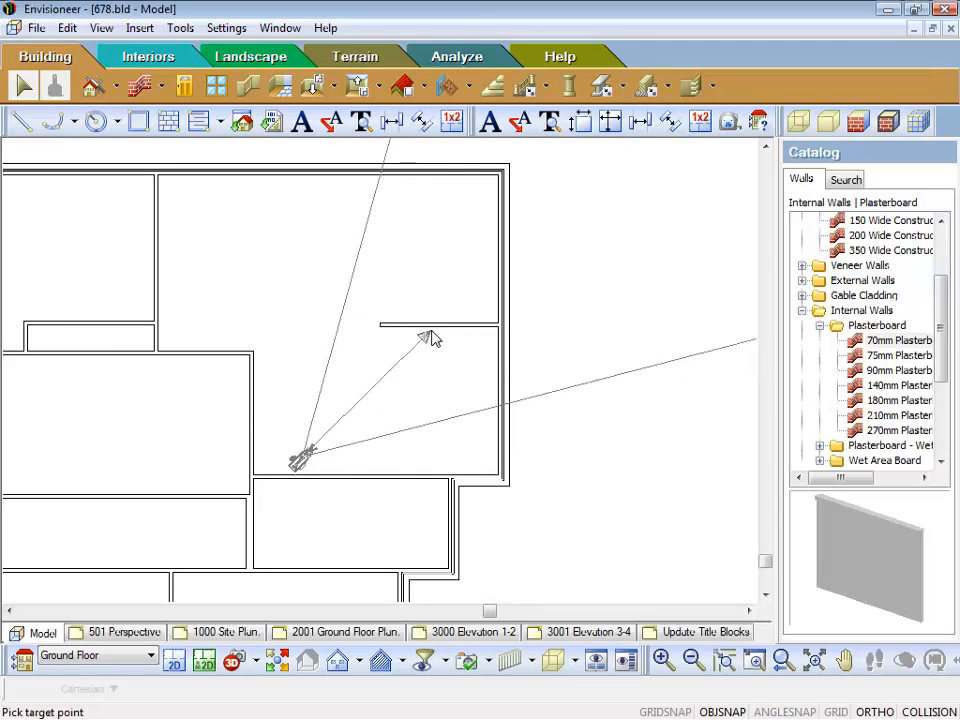
left_click(431, 337)
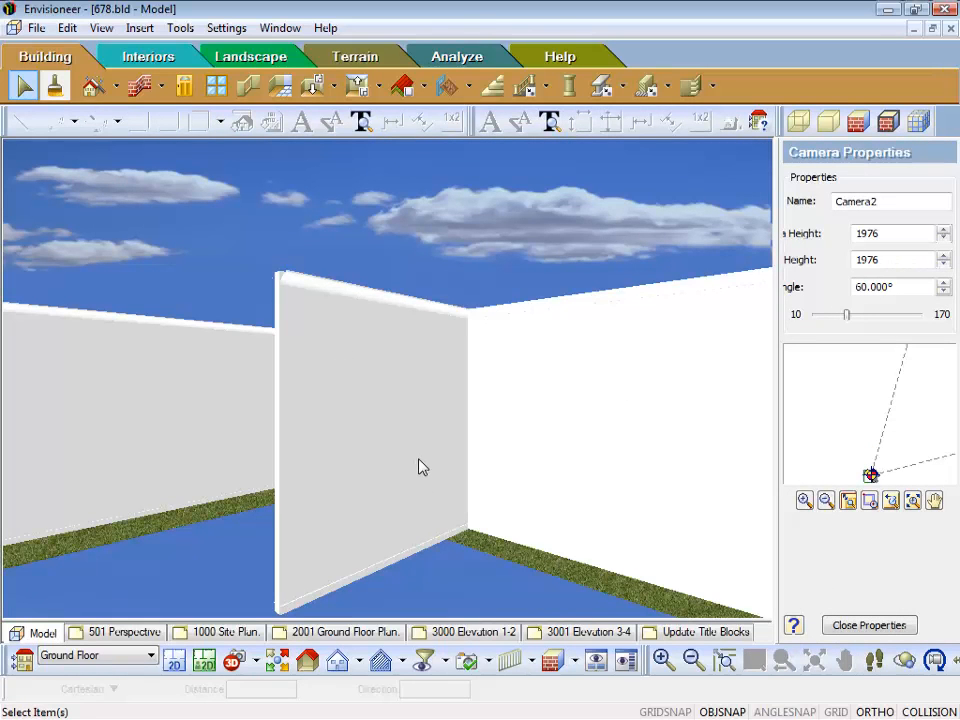
Open the new partition wall's properties and change its wall top type to Slope
left_click(357, 437)
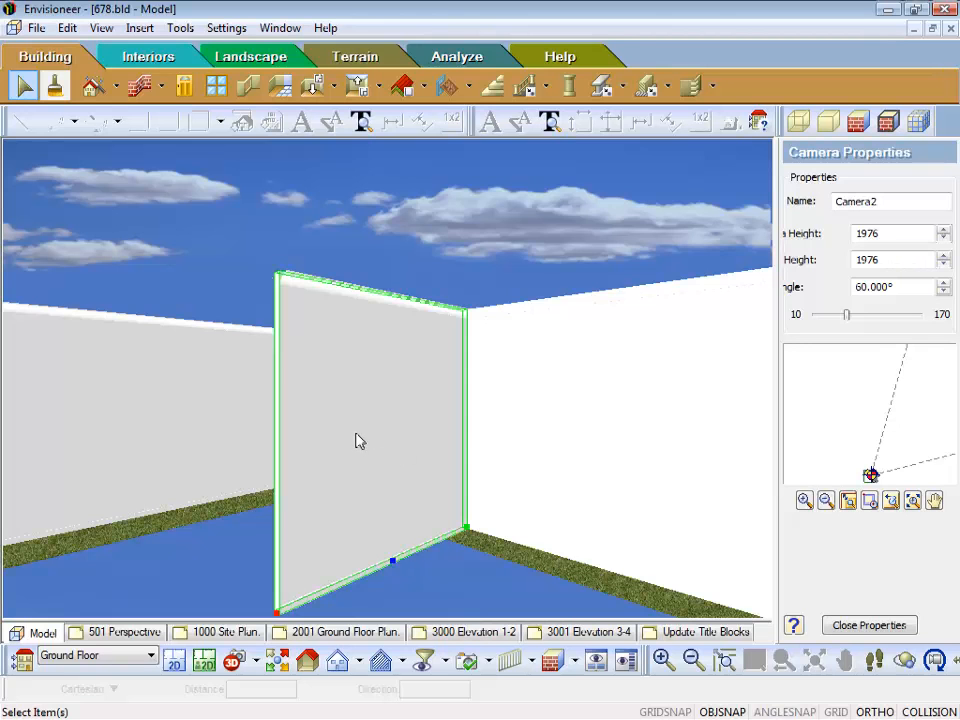
right_click(357, 440)
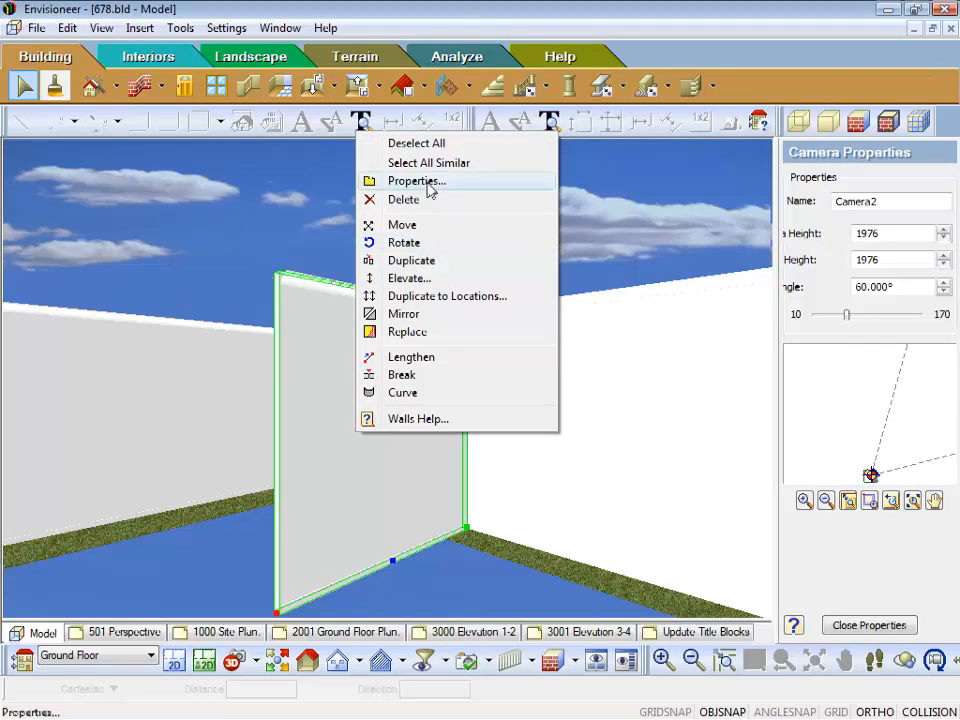
left_click(427, 183)
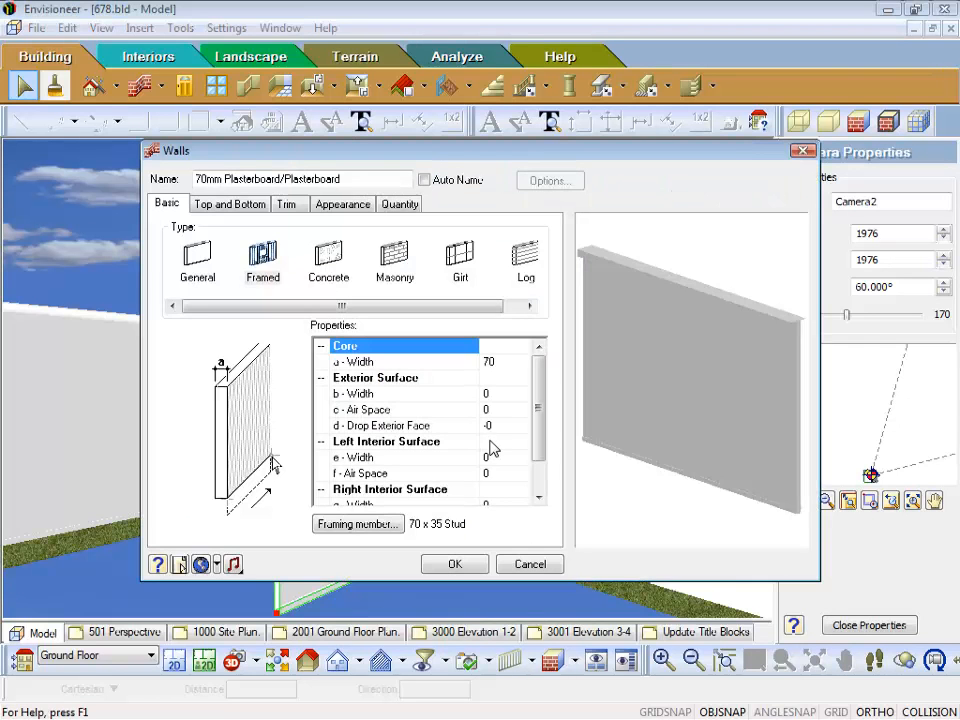
left_click(228, 204)
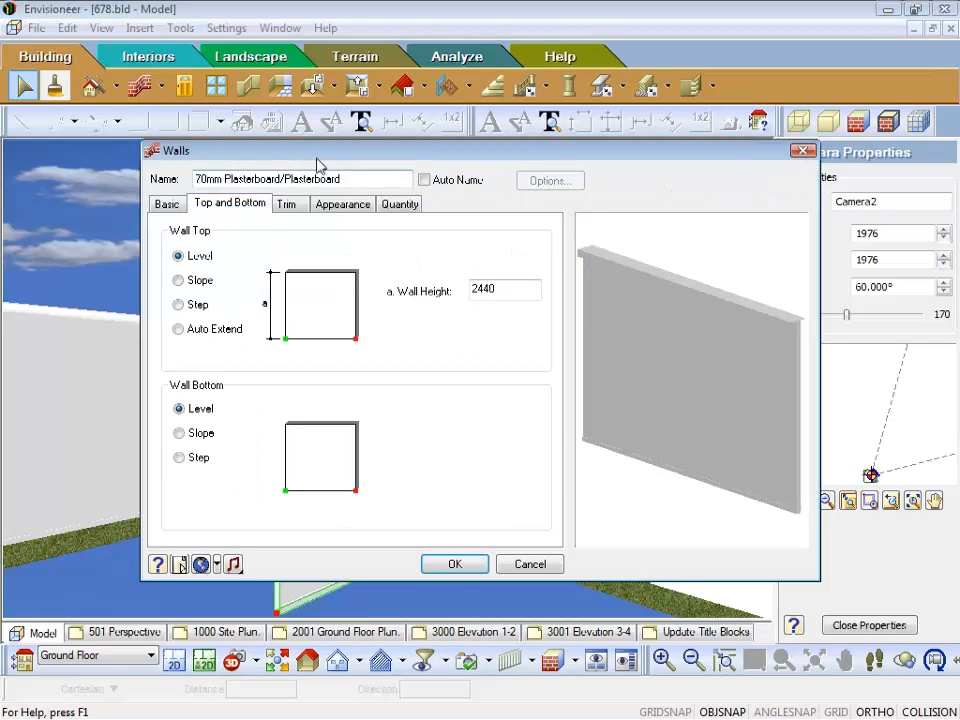
left_click_drag(333, 150, 430, 48)
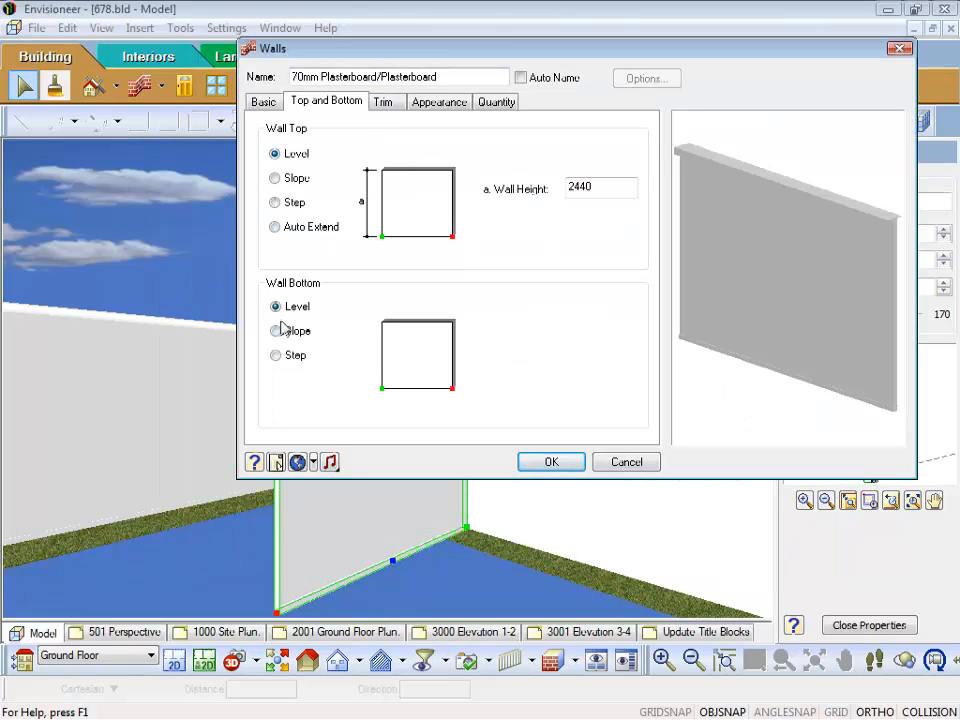
left_click(278, 180)
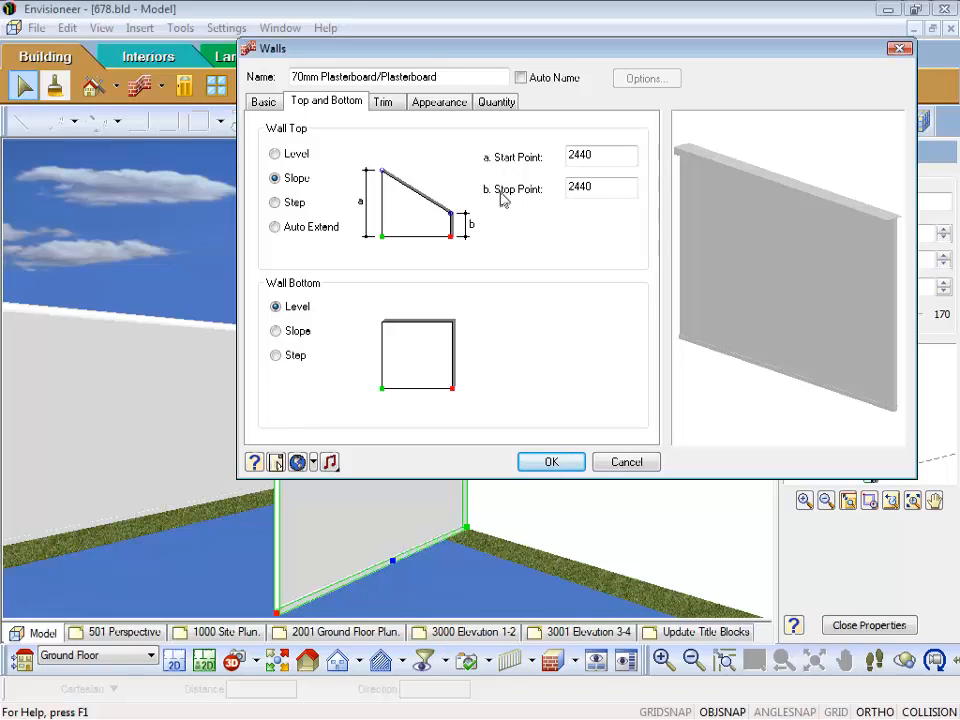
Set the sloped wall top's stop point to 1200, keeping the start point at 2440, and apply it to the wall
double_click(600, 156)
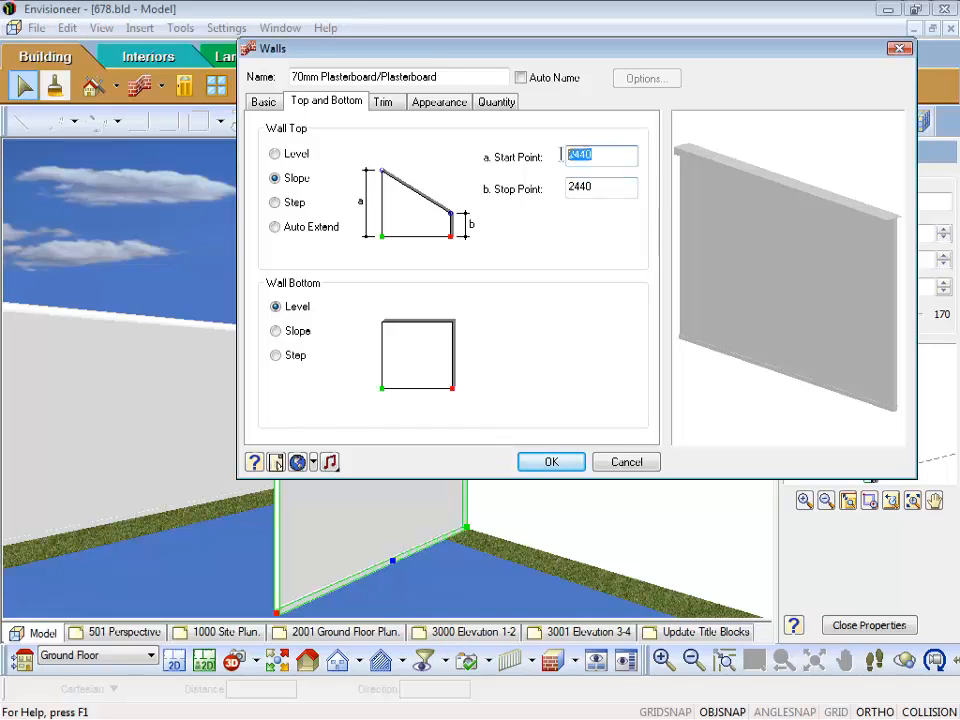
key("Tab")
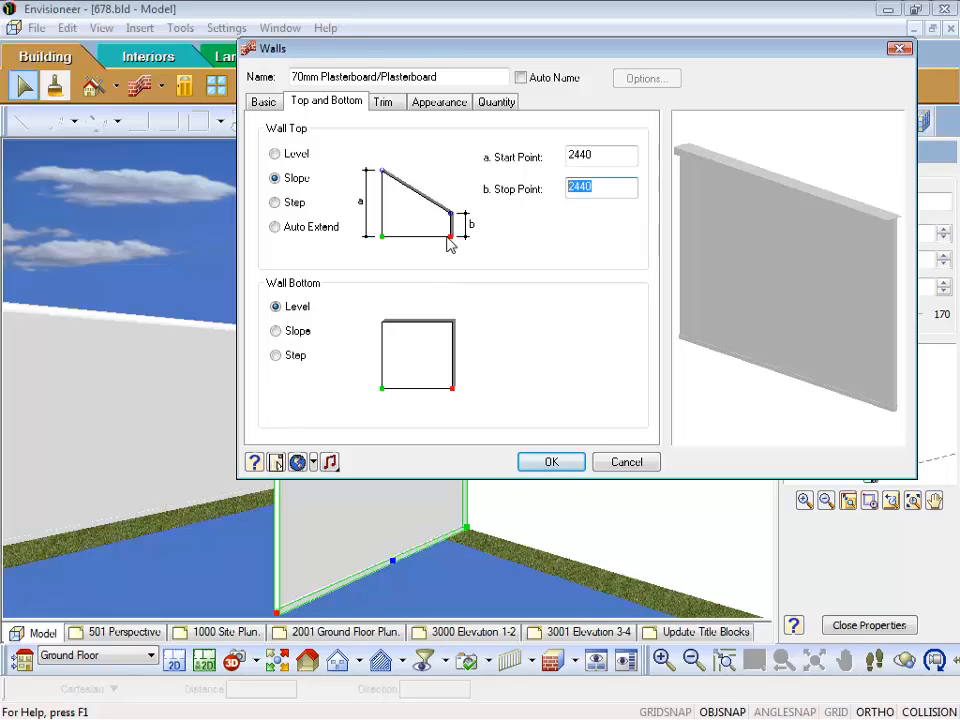
type("1200")
left_click(602, 156)
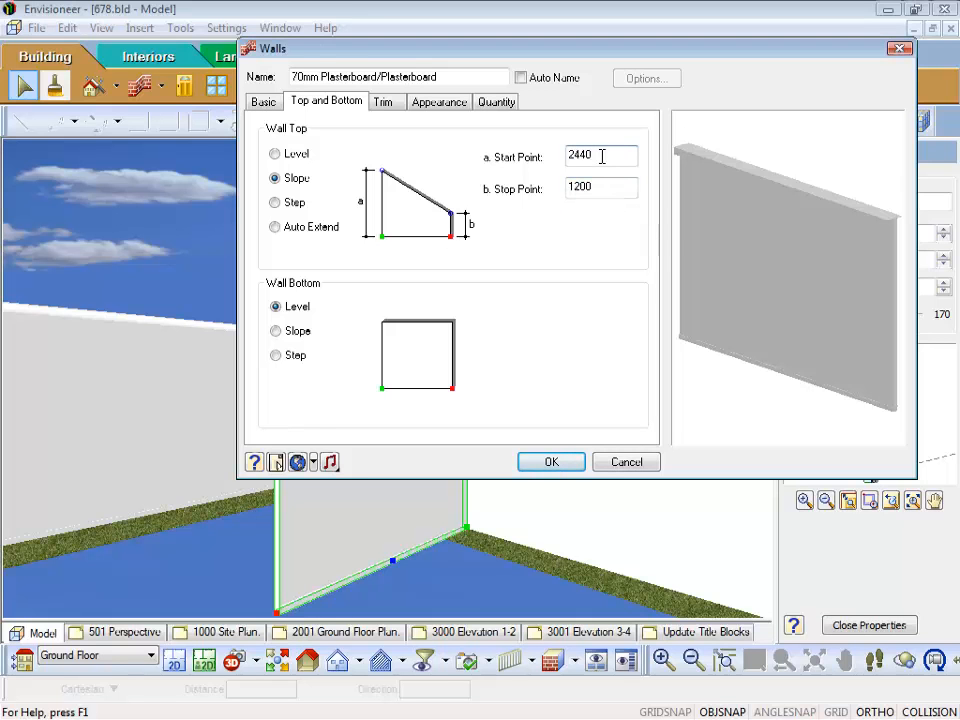
left_click(559, 465)
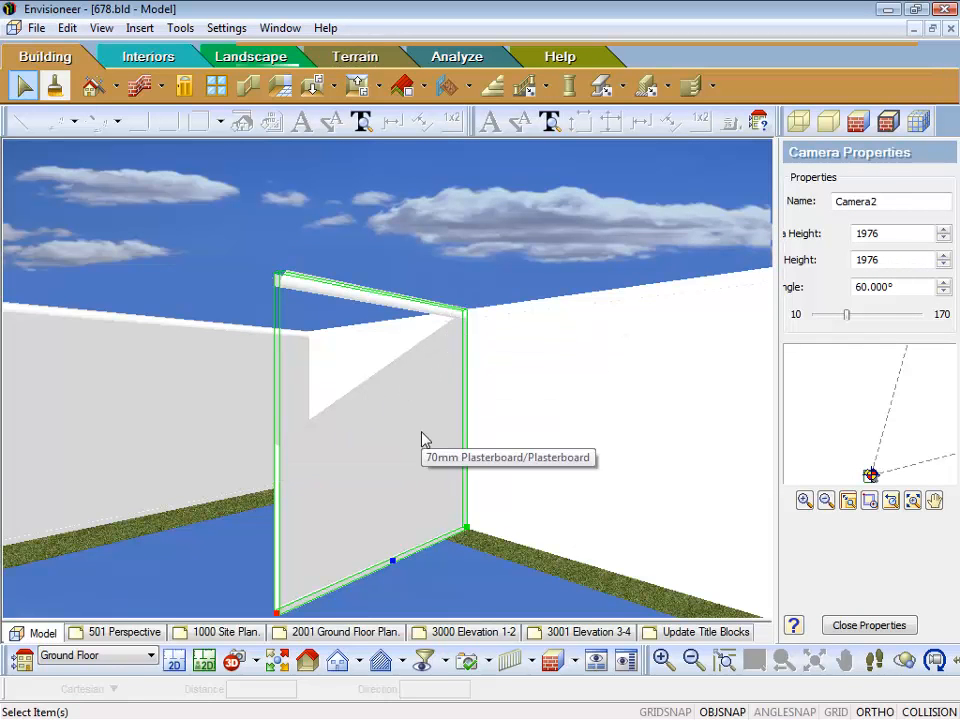
left_click(404, 252)
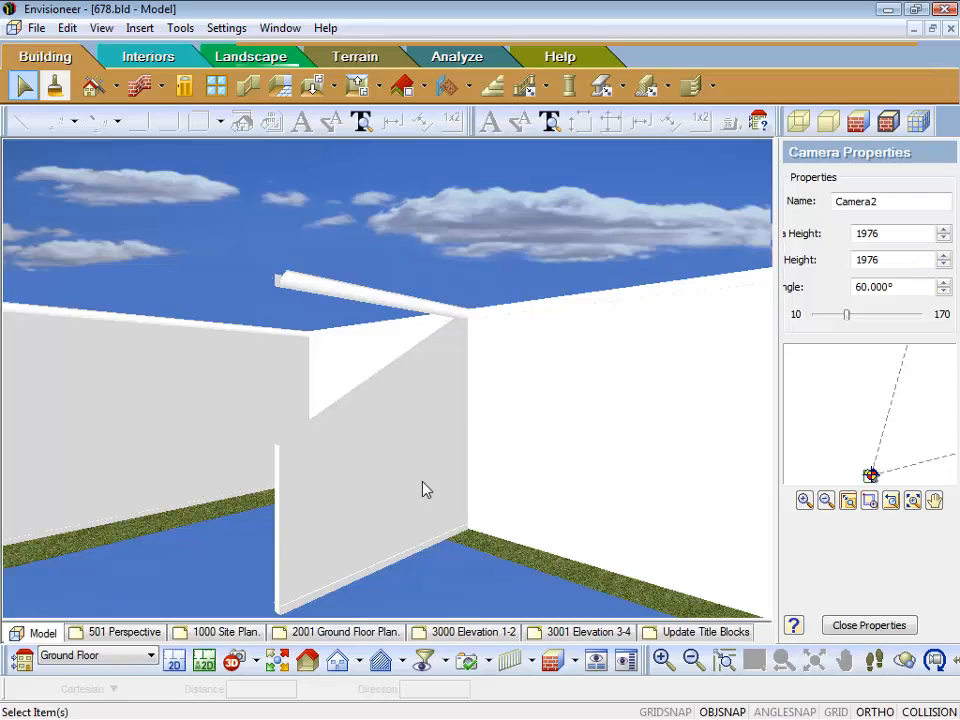
Delete the 90mm Cornice crown trim from the sloped wall's left interior surface
left_click(357, 440)
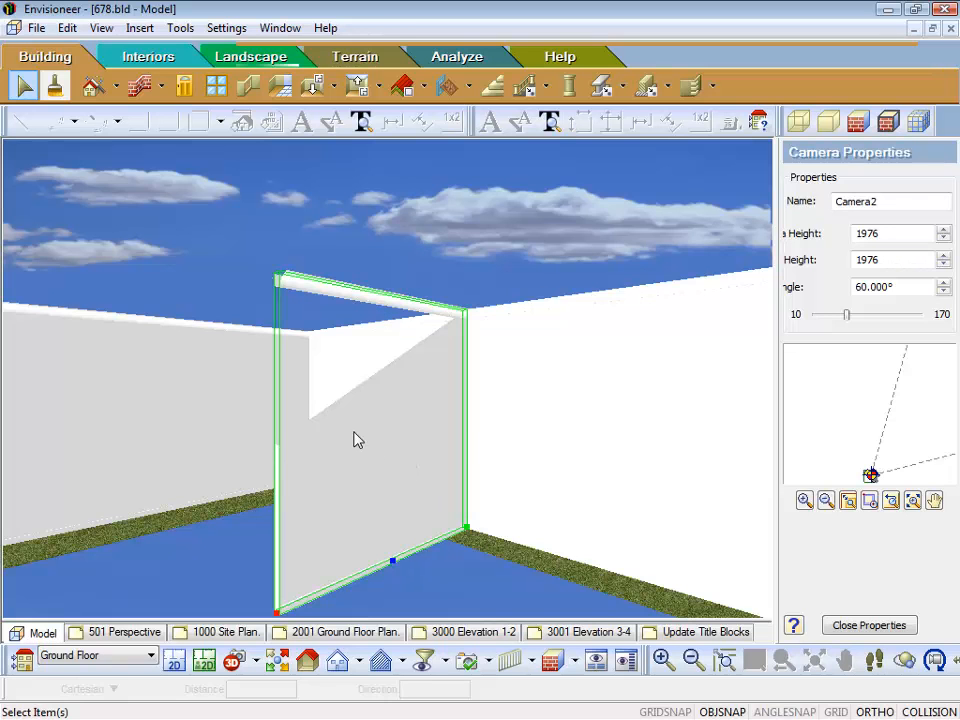
right_click(357, 440)
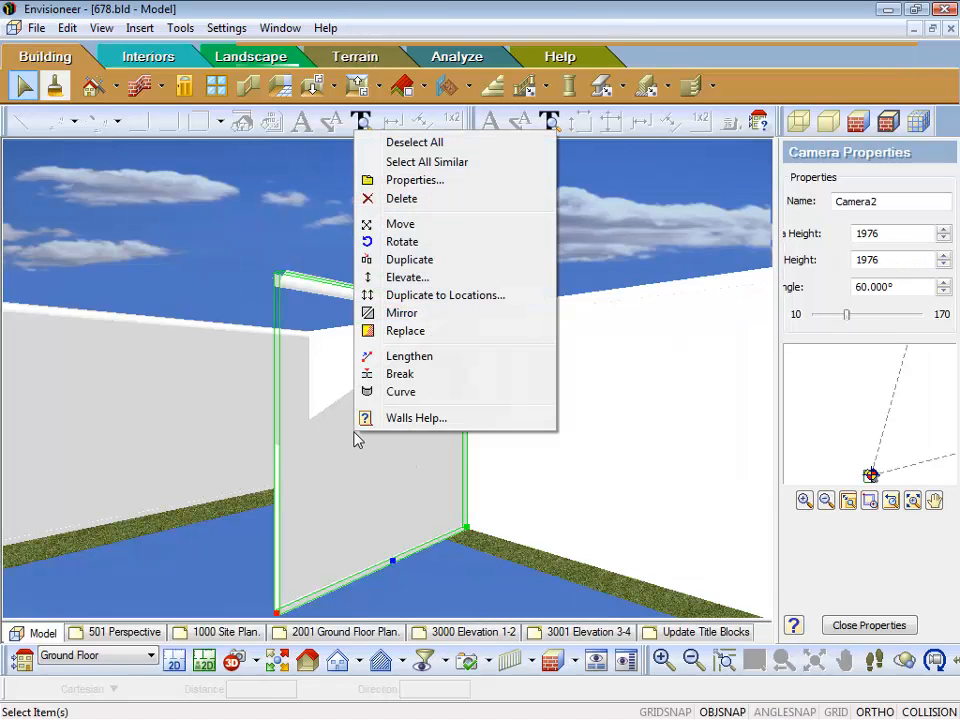
left_click(410, 184)
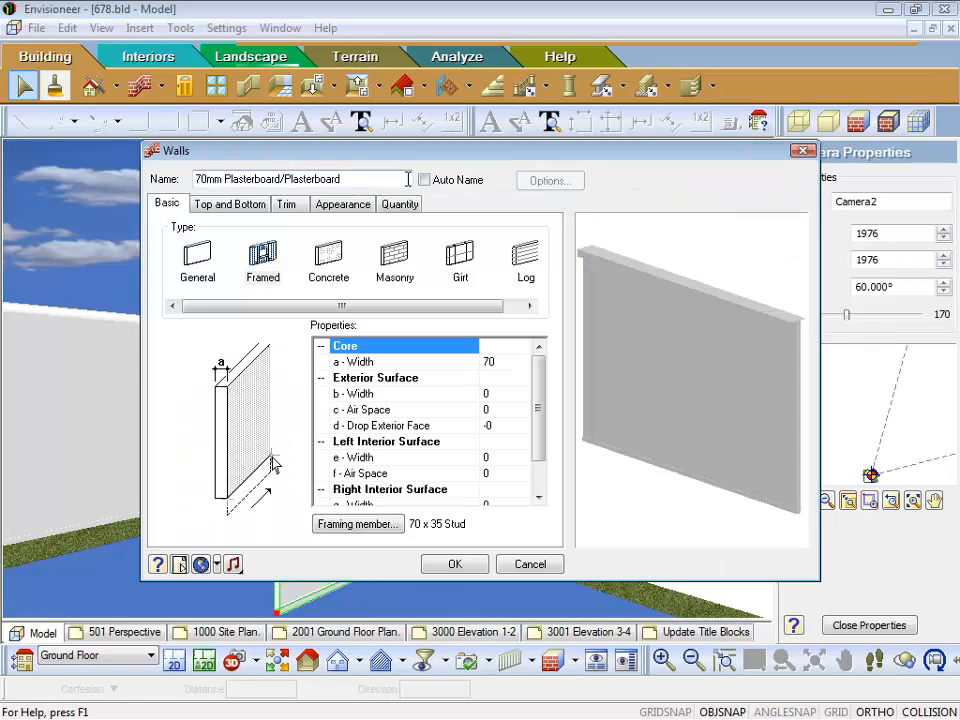
left_click(289, 205)
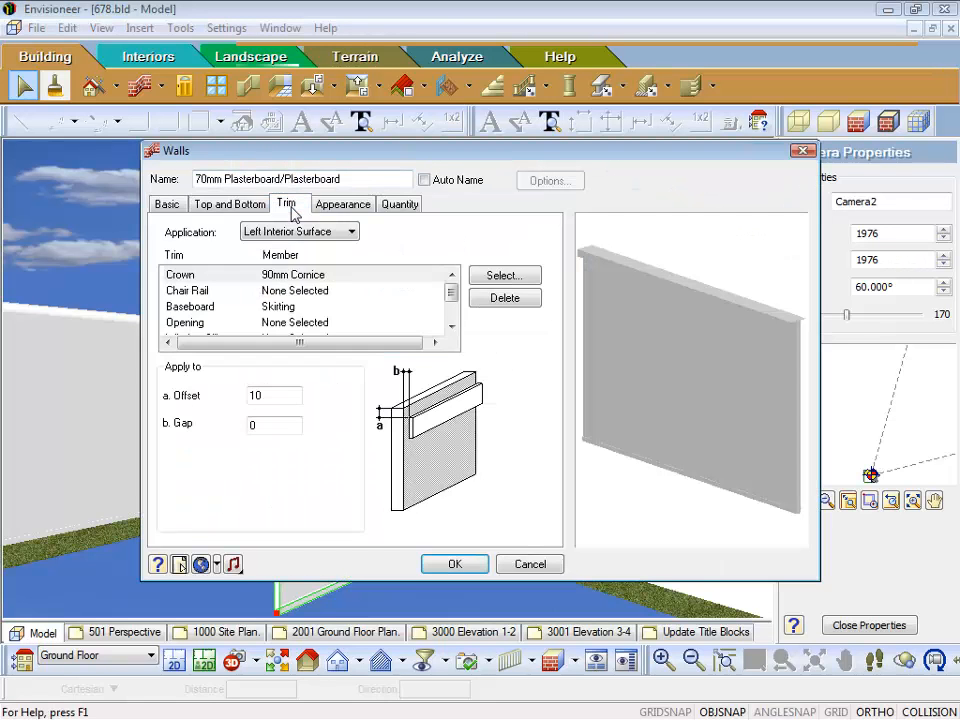
left_click(285, 276)
left_click(502, 299)
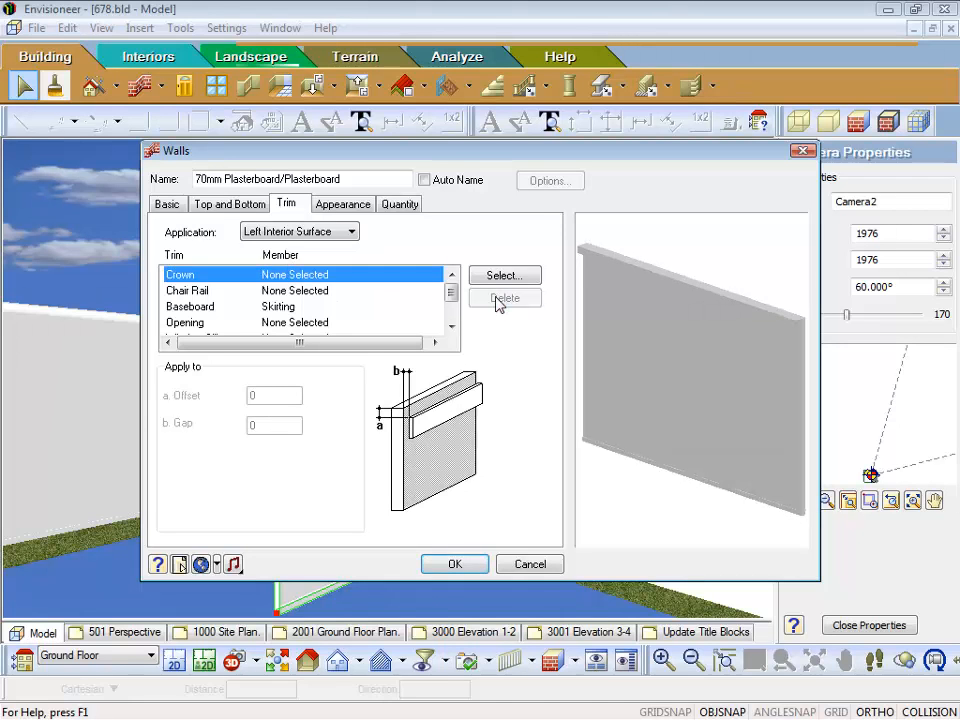
Delete the crown trim from the wall's right interior surface and apply the trim changes
left_click(353, 233)
left_click(322, 257)
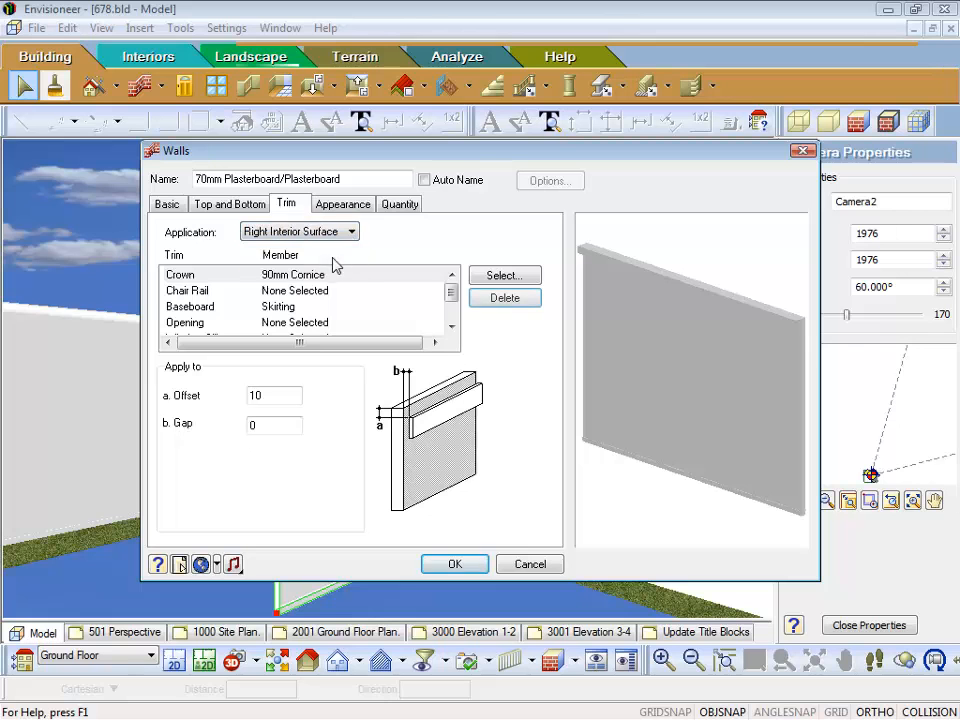
left_click(303, 278)
left_click(505, 298)
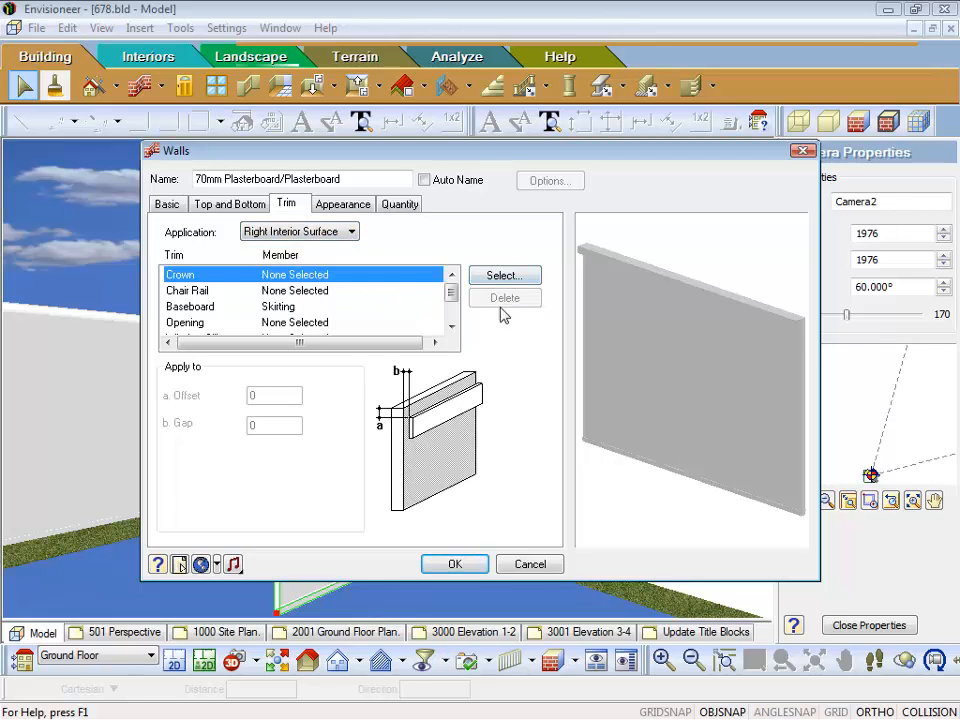
left_click(478, 564)
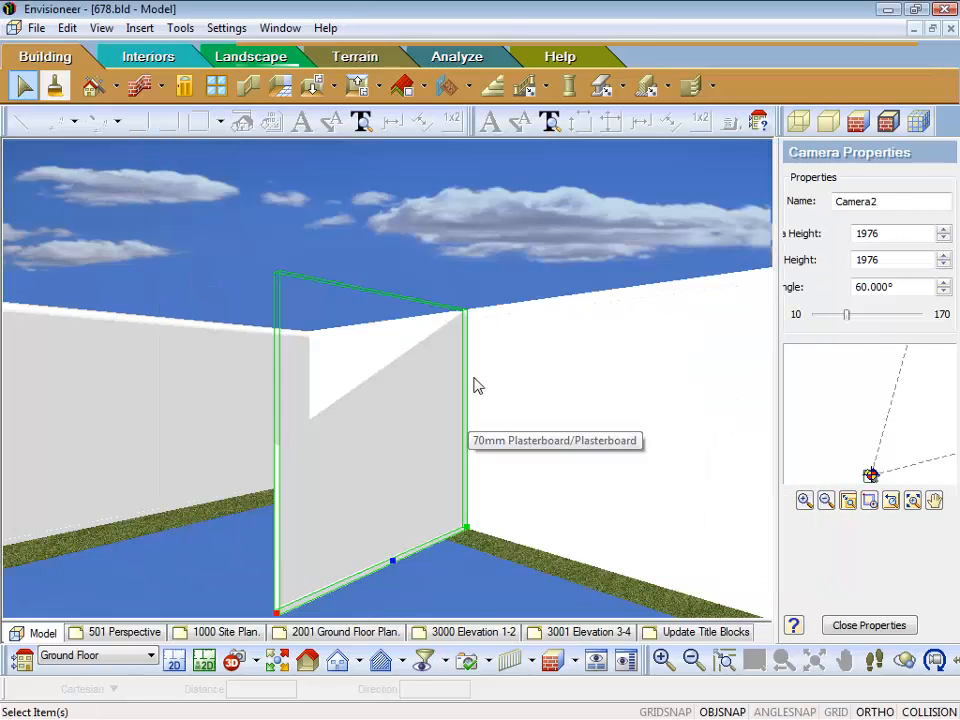
left_click(500, 252)
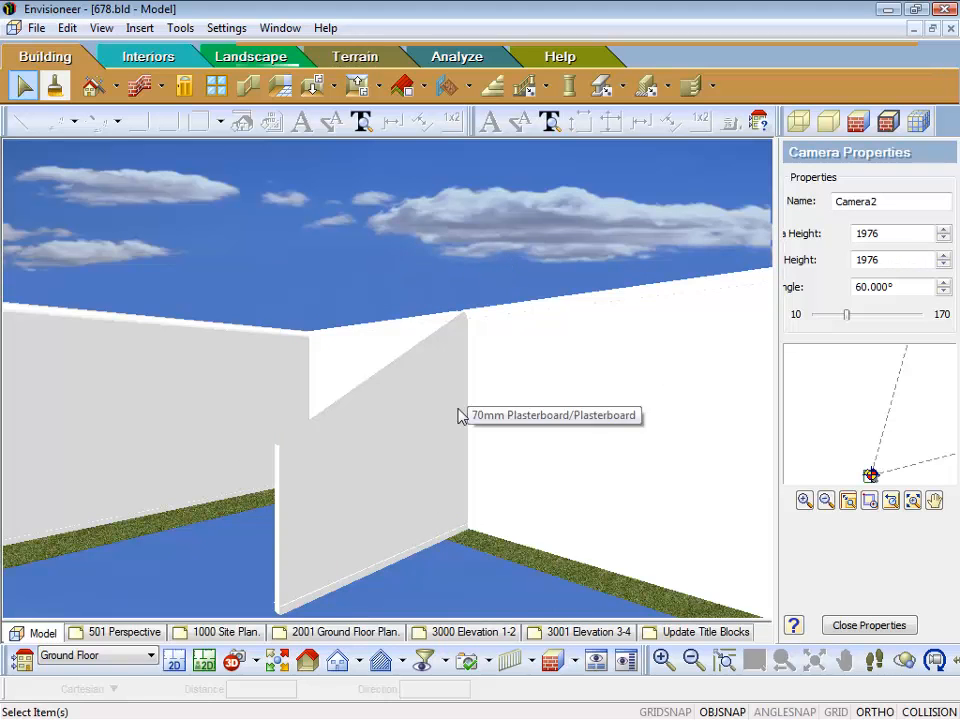
Preview the Slope and Step options for the partition's wall bottom, and set it back to Level
left_click(364, 478)
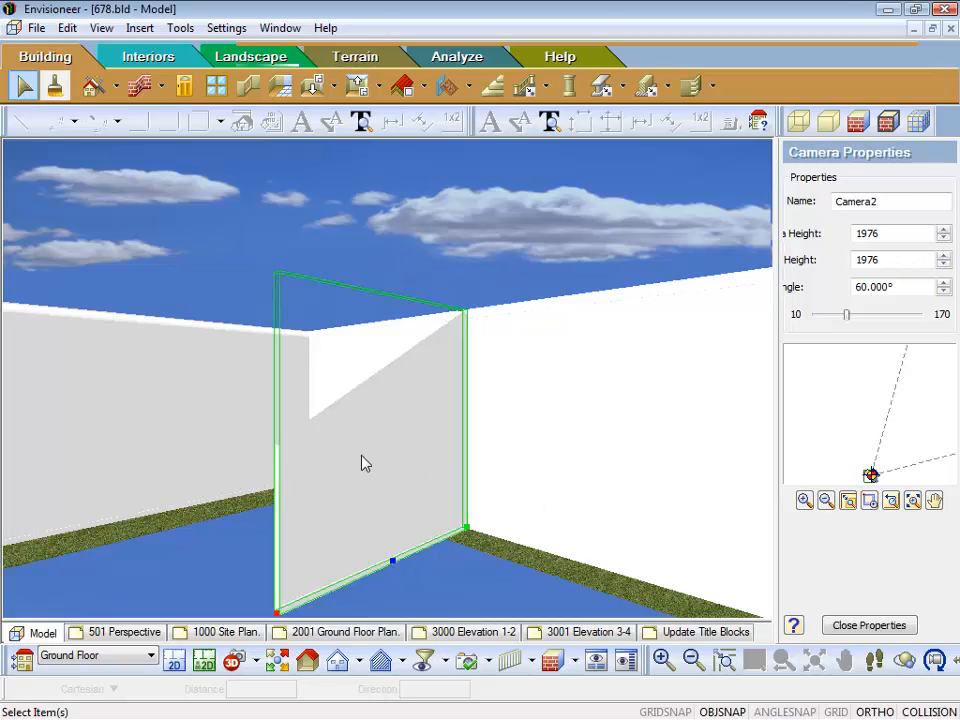
right_click(365, 448)
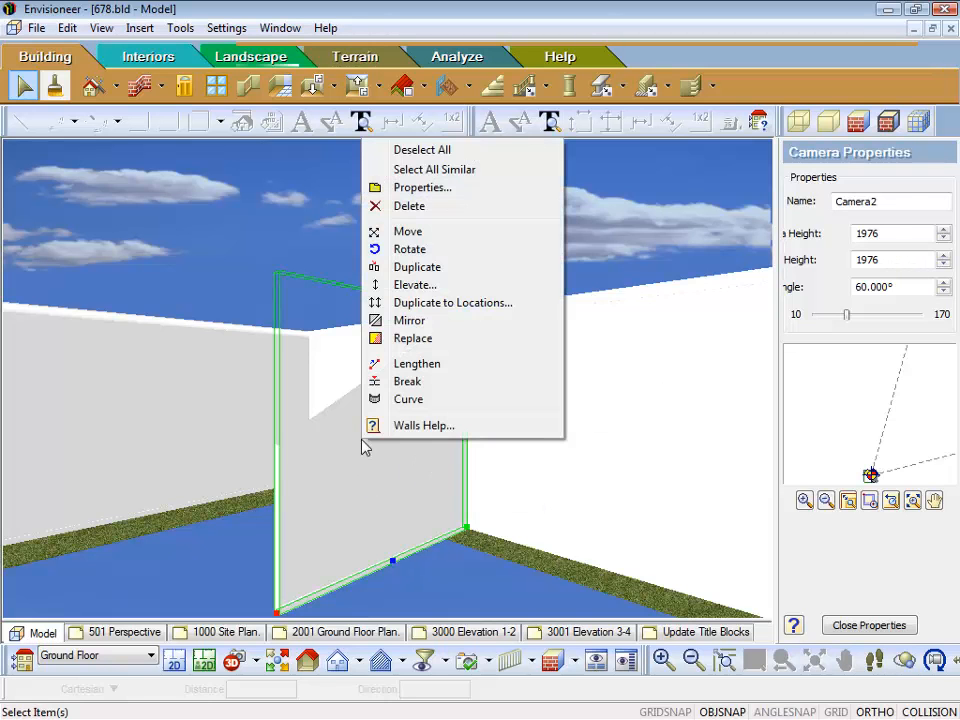
left_click(421, 188)
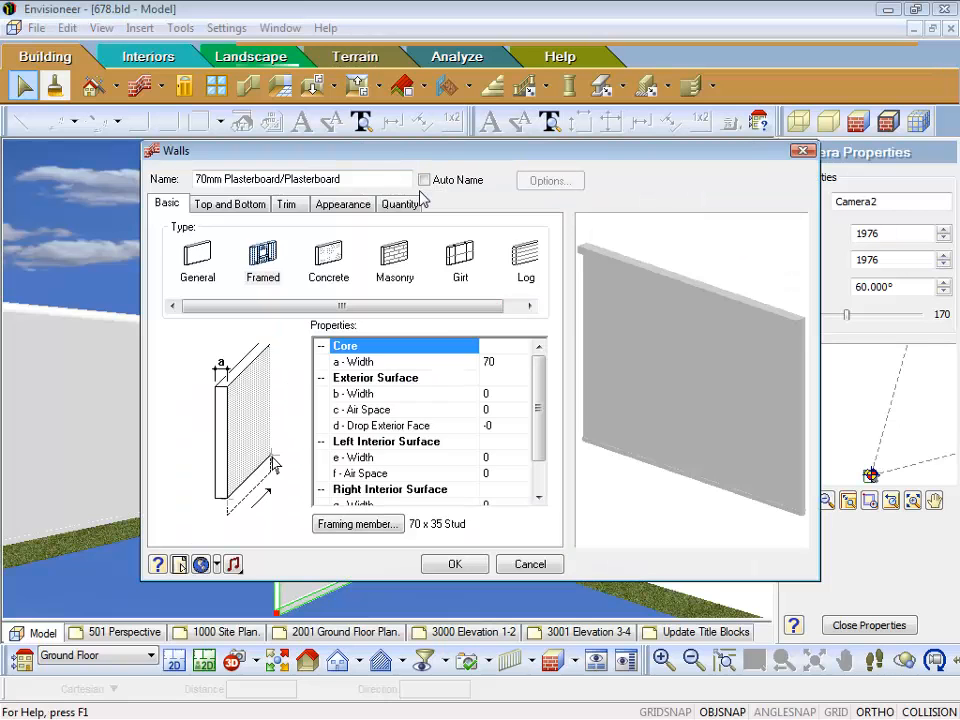
left_click(252, 208)
left_click(184, 434)
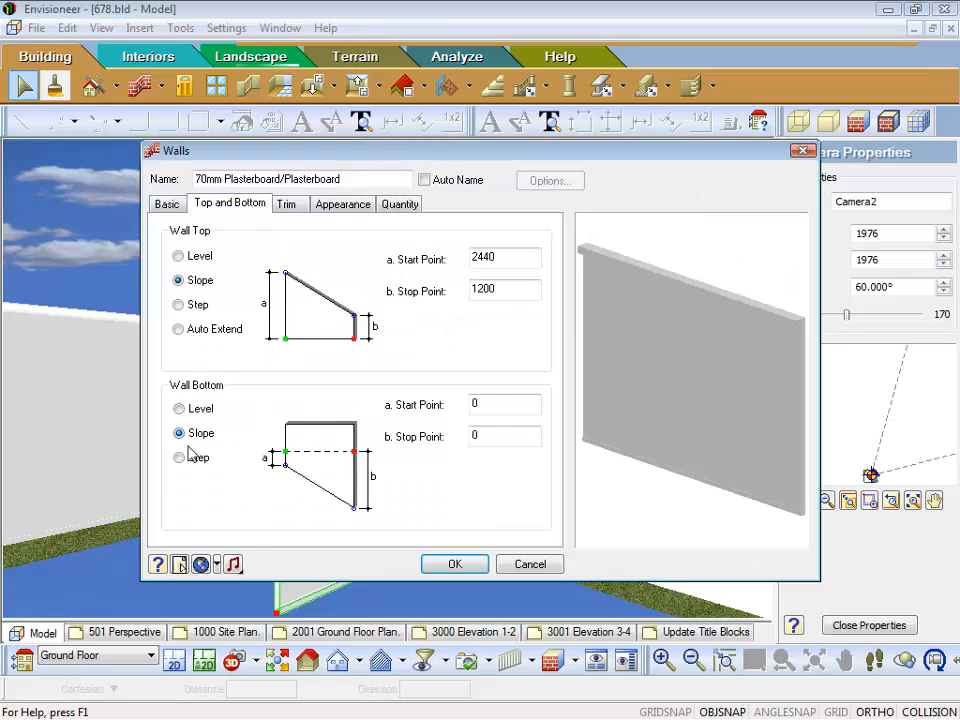
left_click(180, 458)
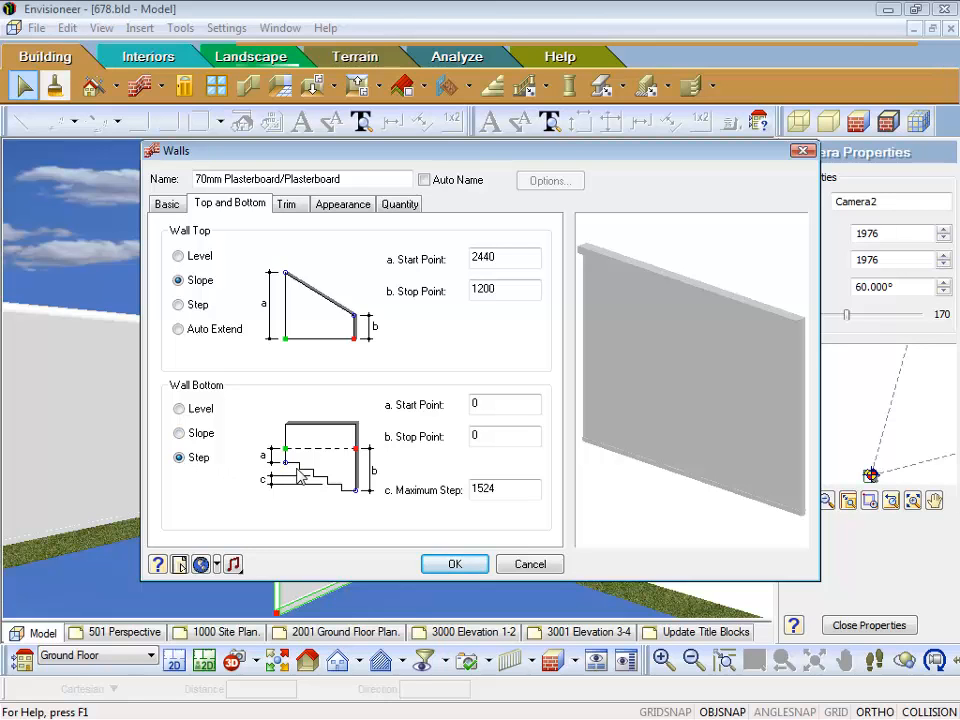
left_click(179, 434)
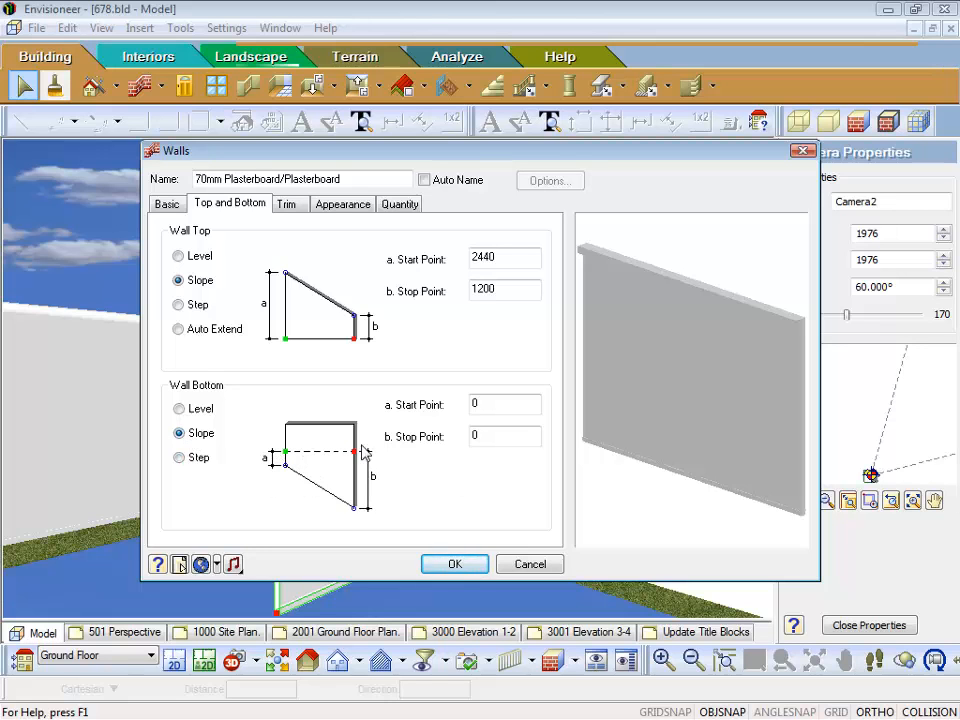
double_click(489, 403)
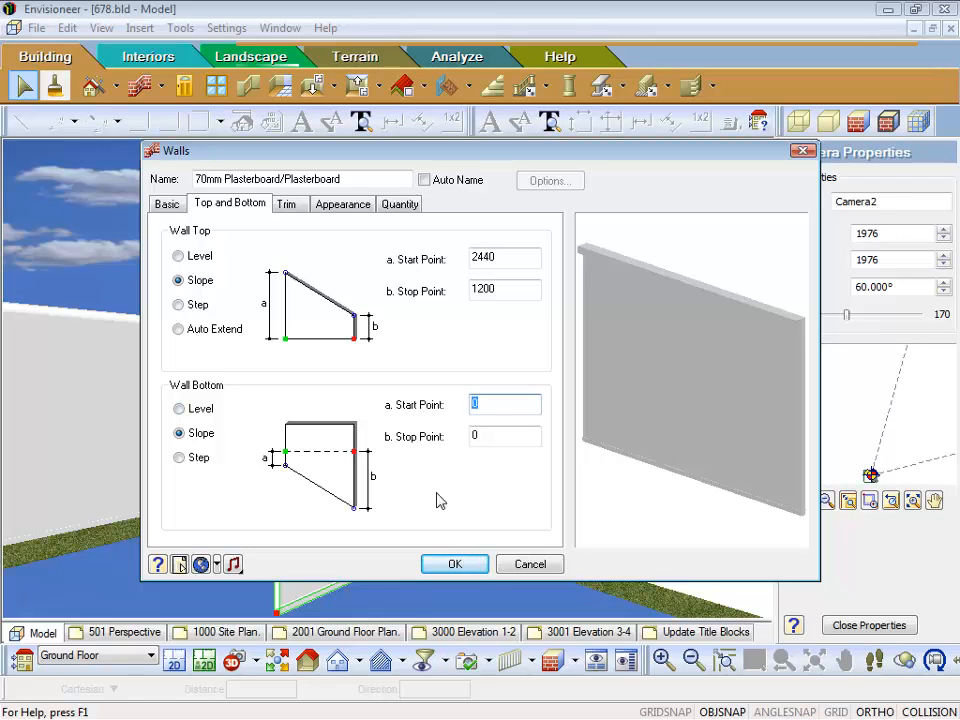
left_click(179, 410)
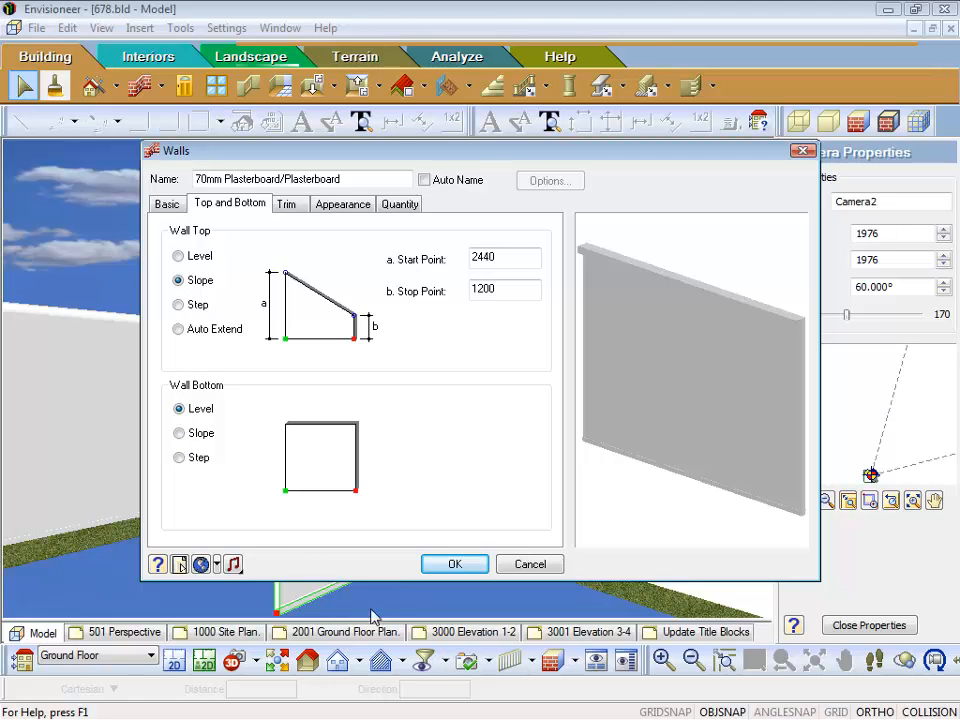
left_click(456, 565)
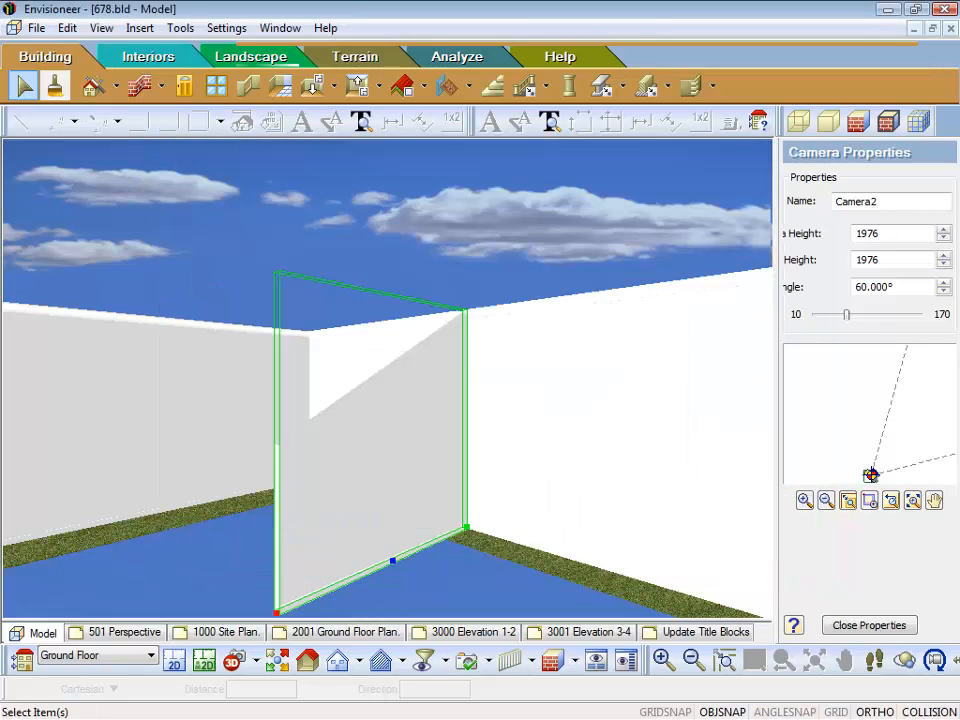